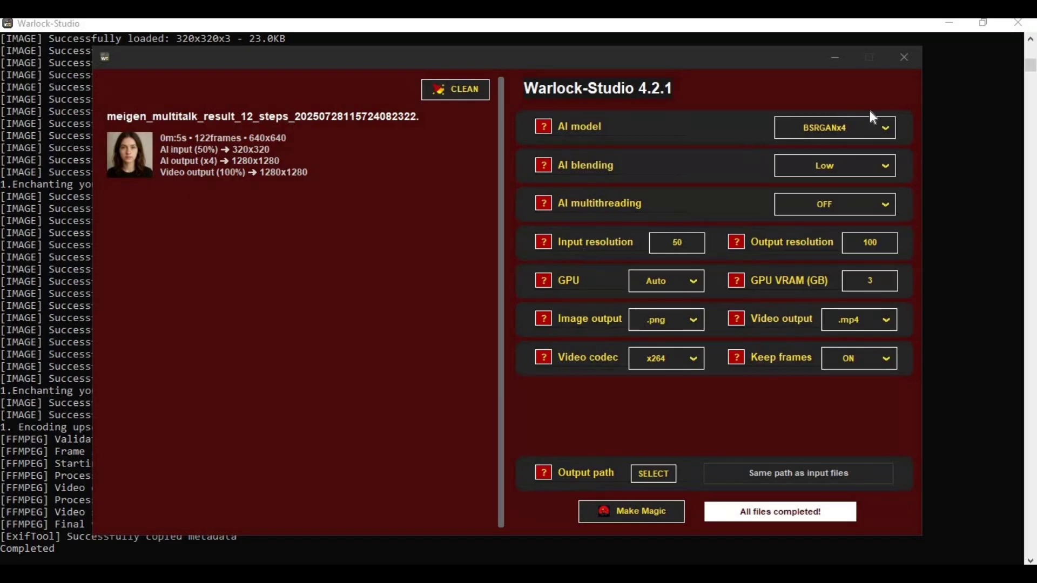
# Step: Review the AI model, blending, multithreading and GPU lists, keeping BSRGANx4, multithreading OFF and GPU Auto
pyautogui.click(872, 127)
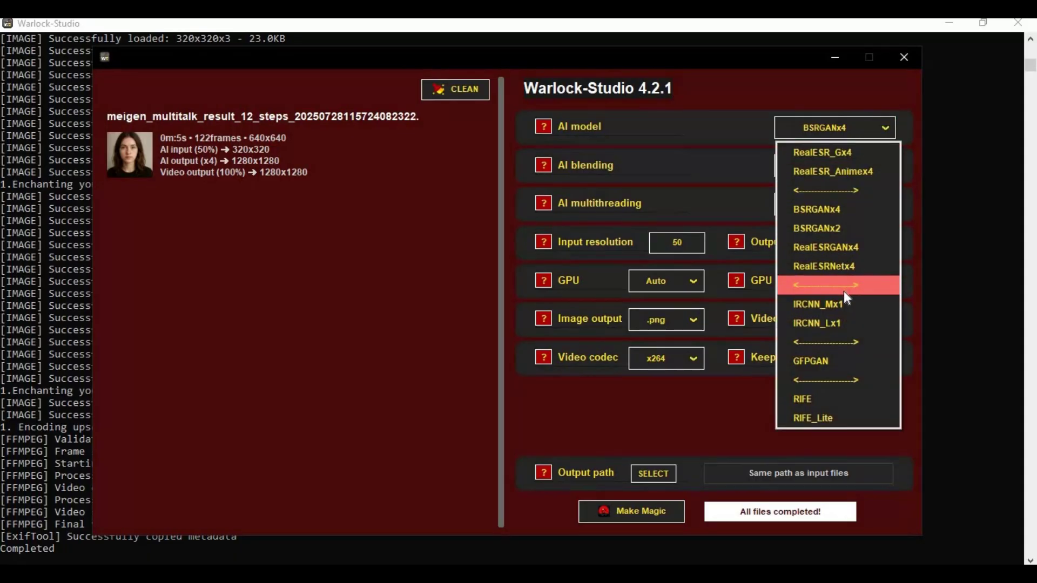
pyautogui.click(634, 411)
pyautogui.click(825, 166)
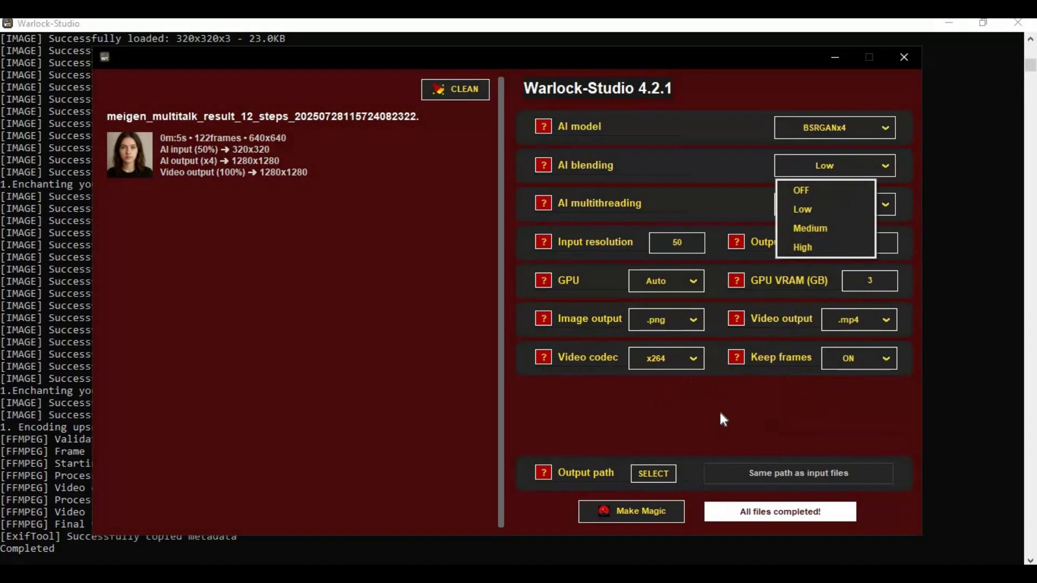
pyautogui.click(886, 204)
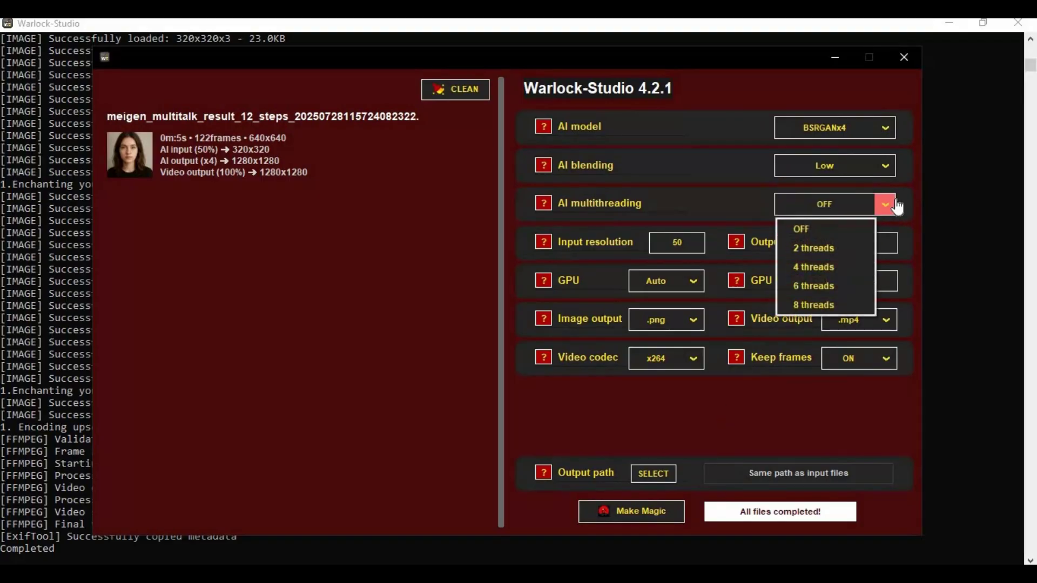
pyautogui.click(848, 230)
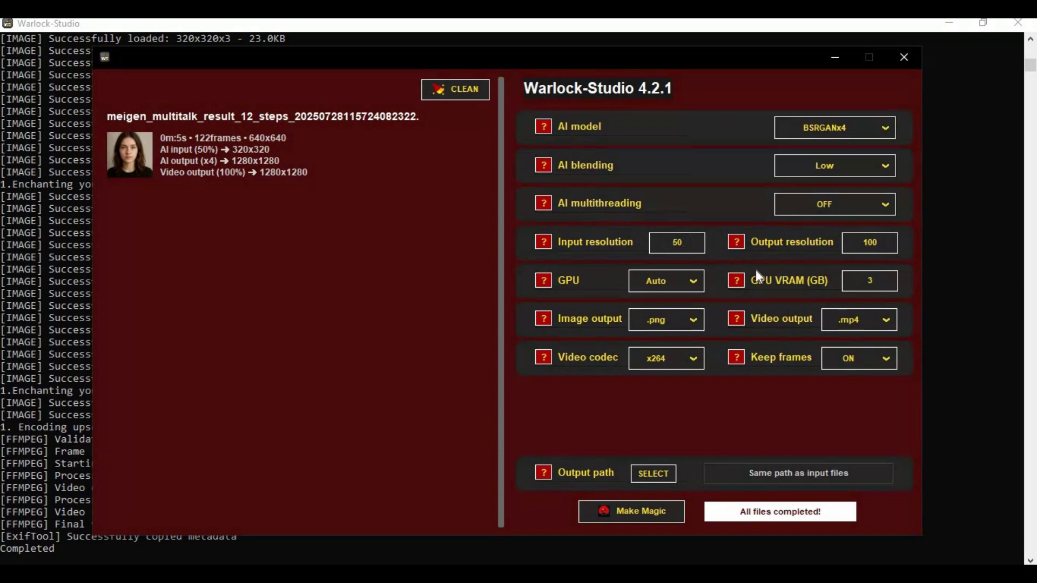
pyautogui.click(681, 282)
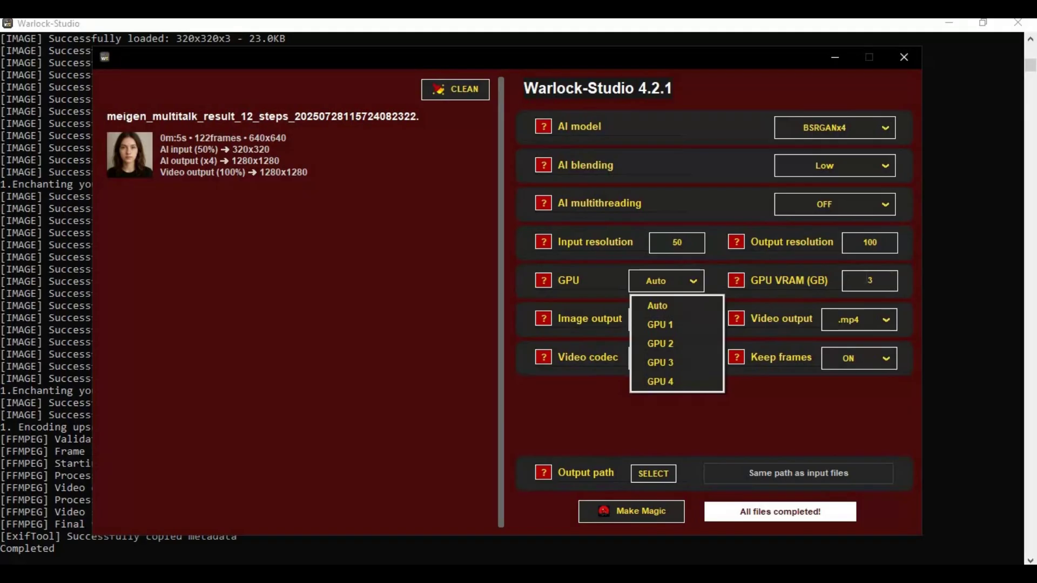
pyautogui.press('Escape')
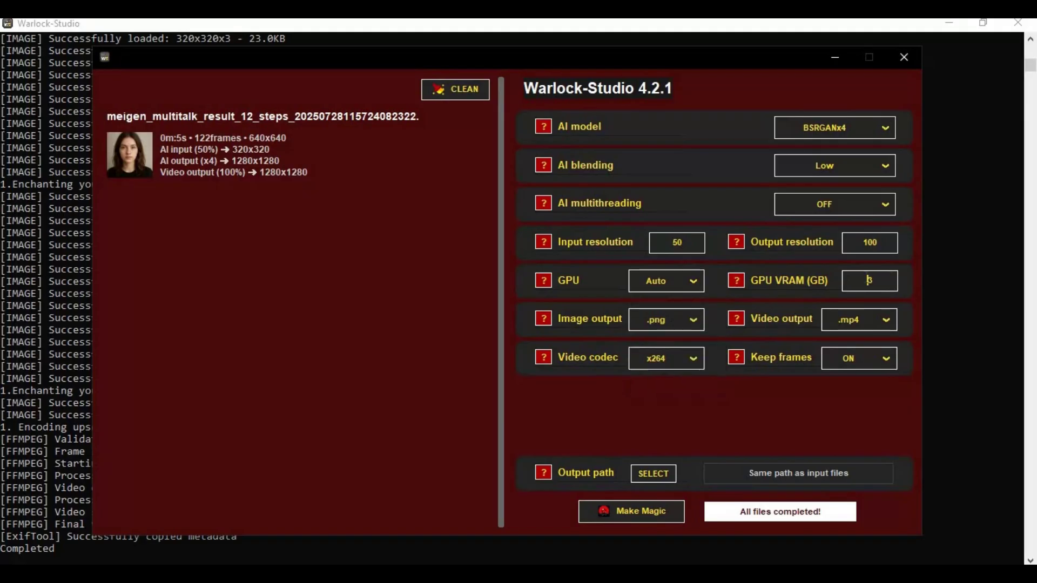
# Step: Review the image output, video output, codec and keep-frames lists, leaving keep frames ON
pyautogui.click(695, 320)
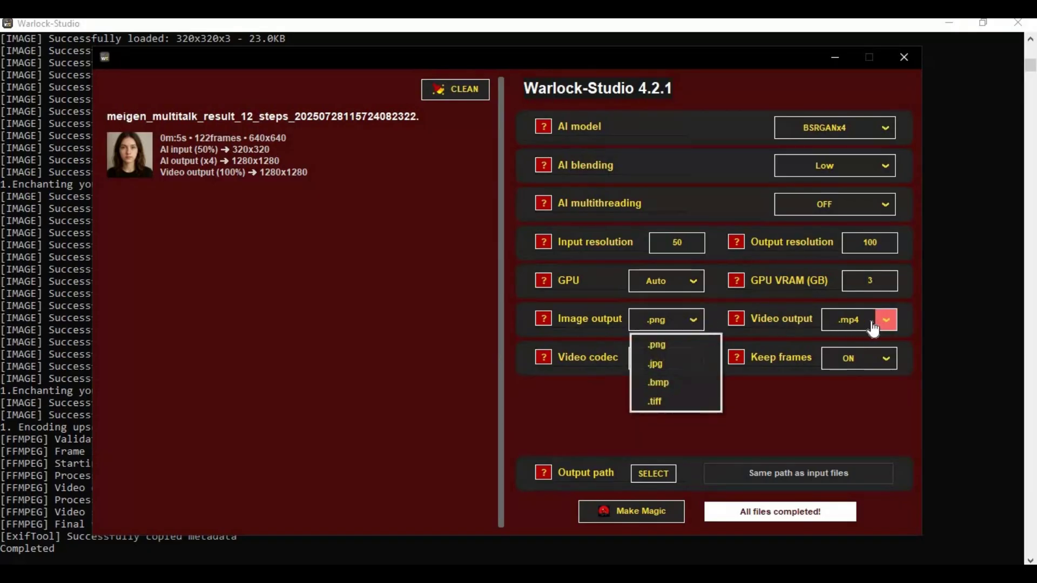
pyautogui.click(885, 319)
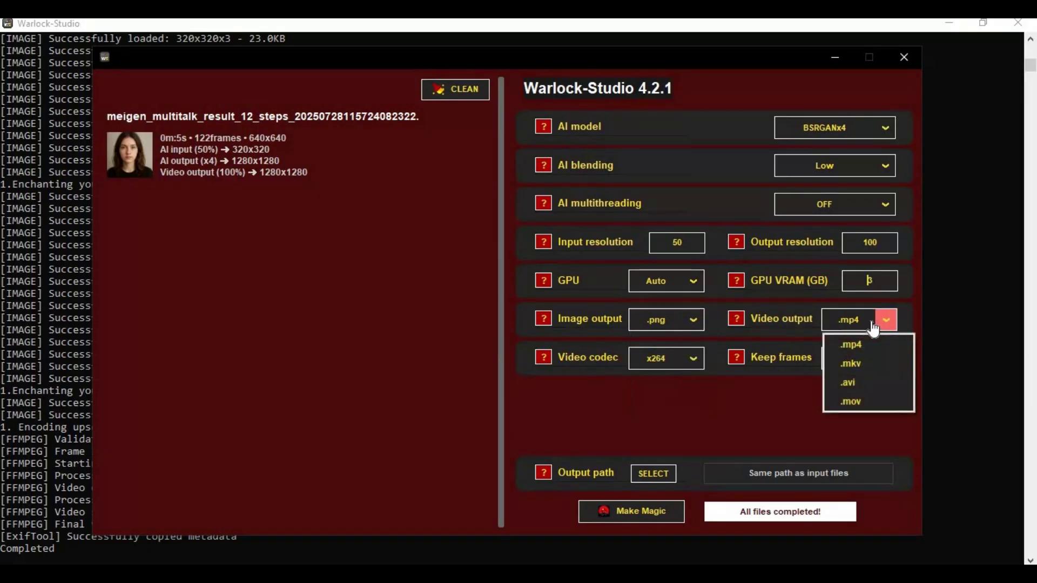
pyautogui.click(660, 359)
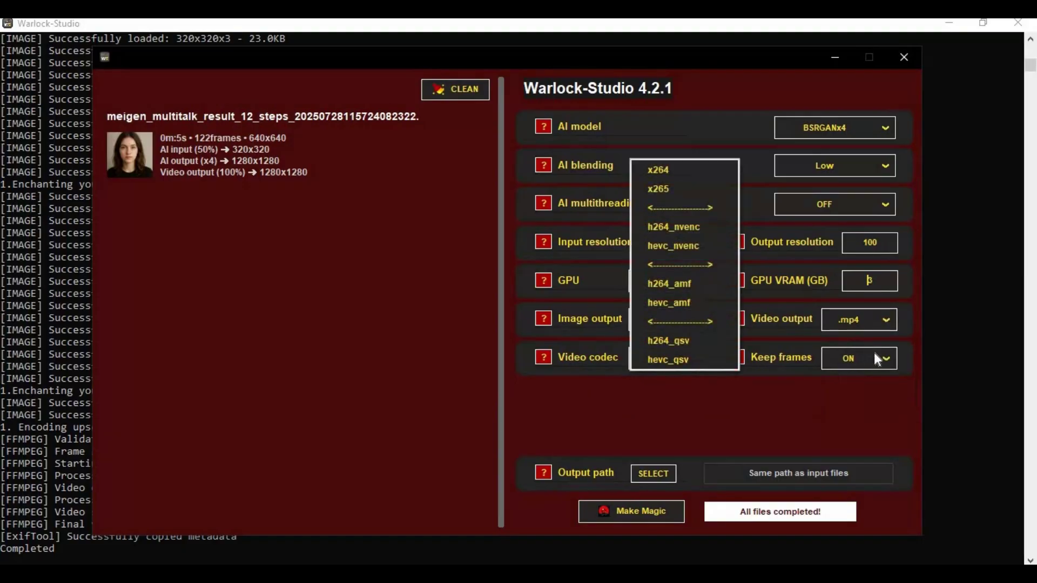
pyautogui.click(882, 357)
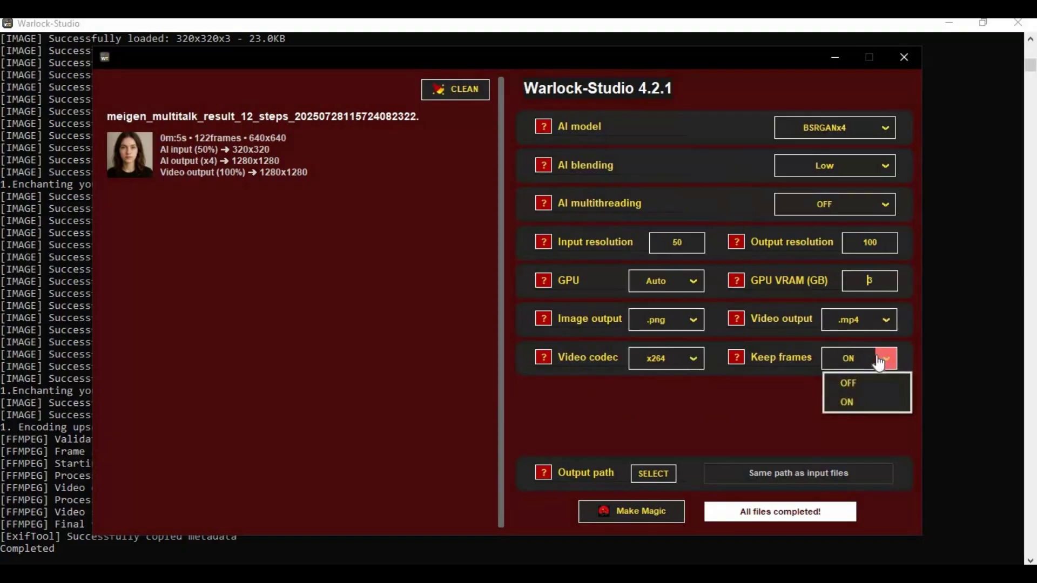
pyautogui.click(747, 419)
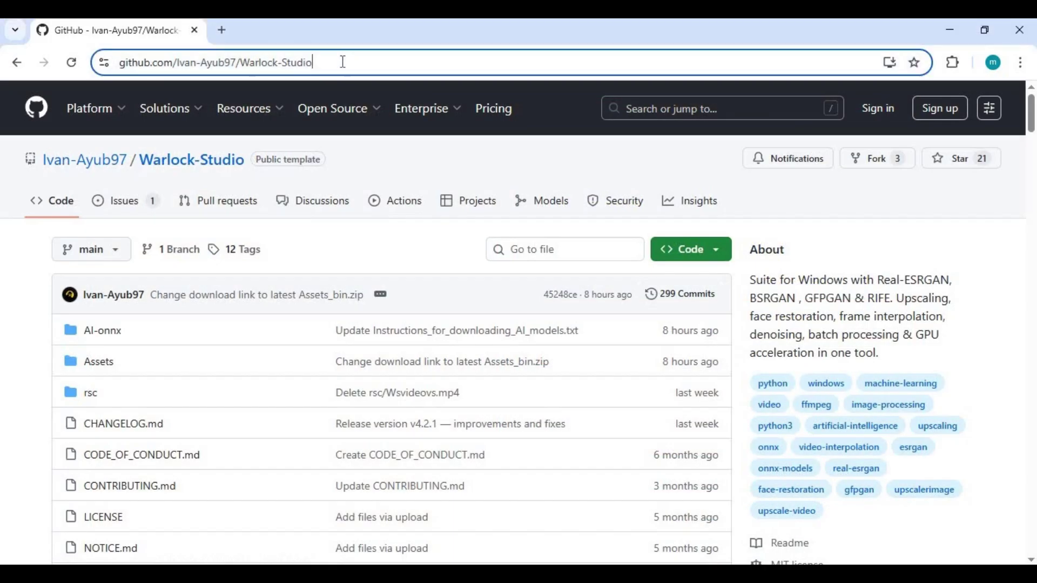
# Step: Go from the repository address to the Warlock-Studio v4.2.1 Stable Release page
pyautogui.click(338, 62)
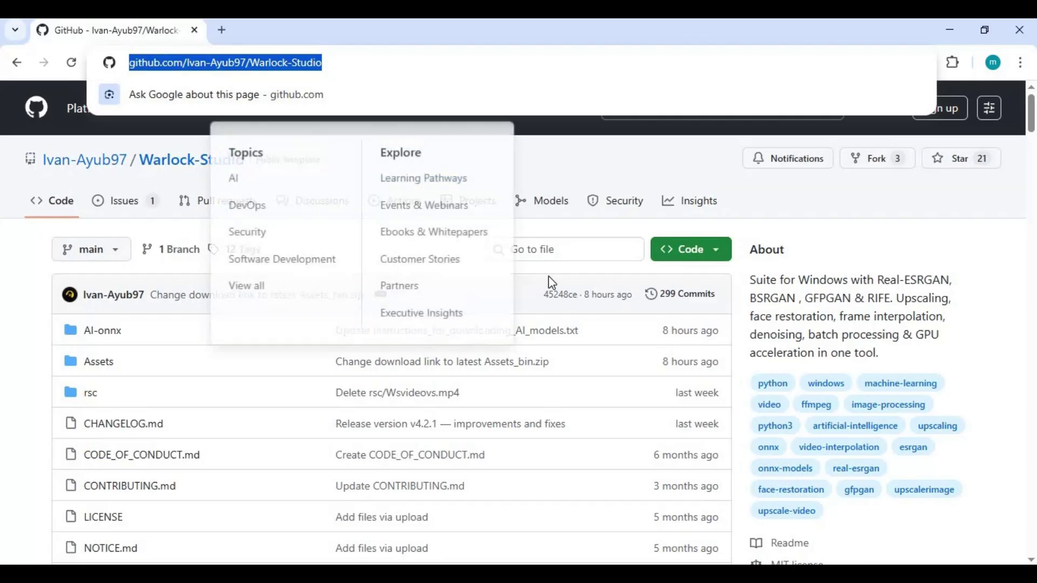
pyautogui.click(465, 251)
pyautogui.scroll(-8, 466, 250)
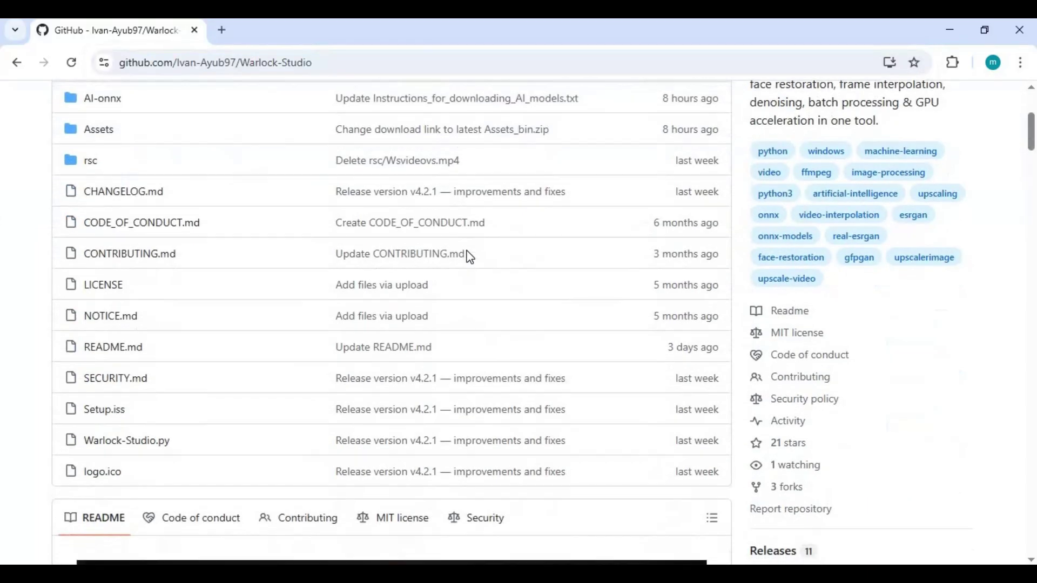
pyautogui.scroll(-5, 465, 255)
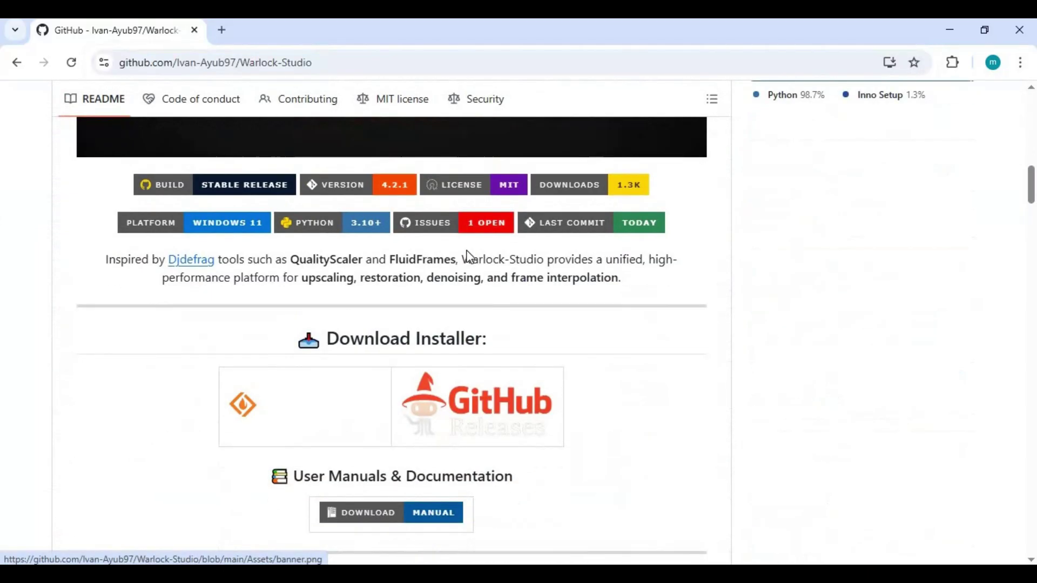
pyautogui.scroll(-8, 466, 255)
pyautogui.scroll(-4, 466, 255)
pyautogui.scroll(-4, 466, 255)
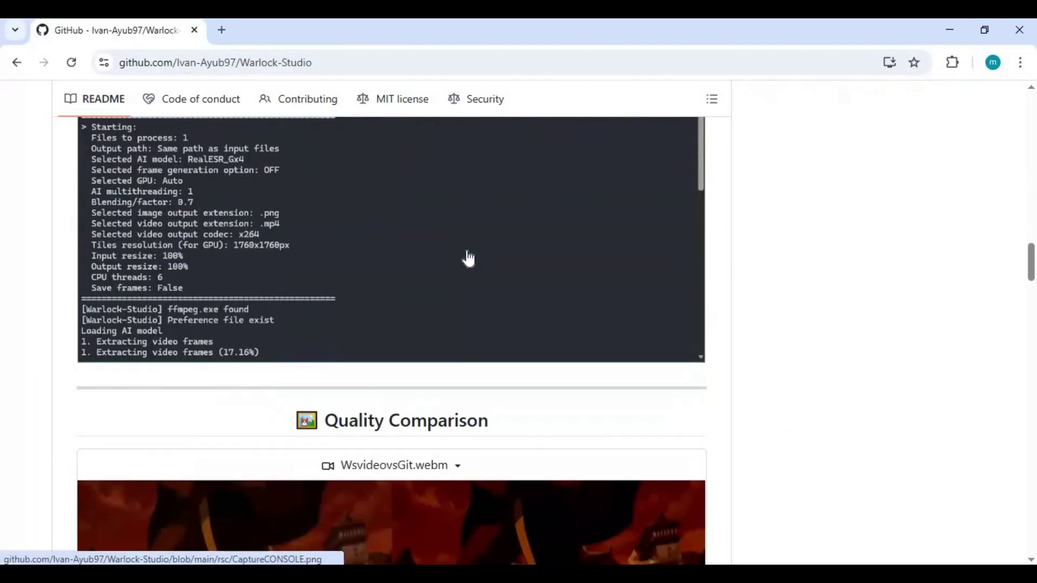
pyautogui.scroll(-4, 466, 255)
pyautogui.scroll(-4, 468, 254)
pyautogui.scroll(-4, 468, 256)
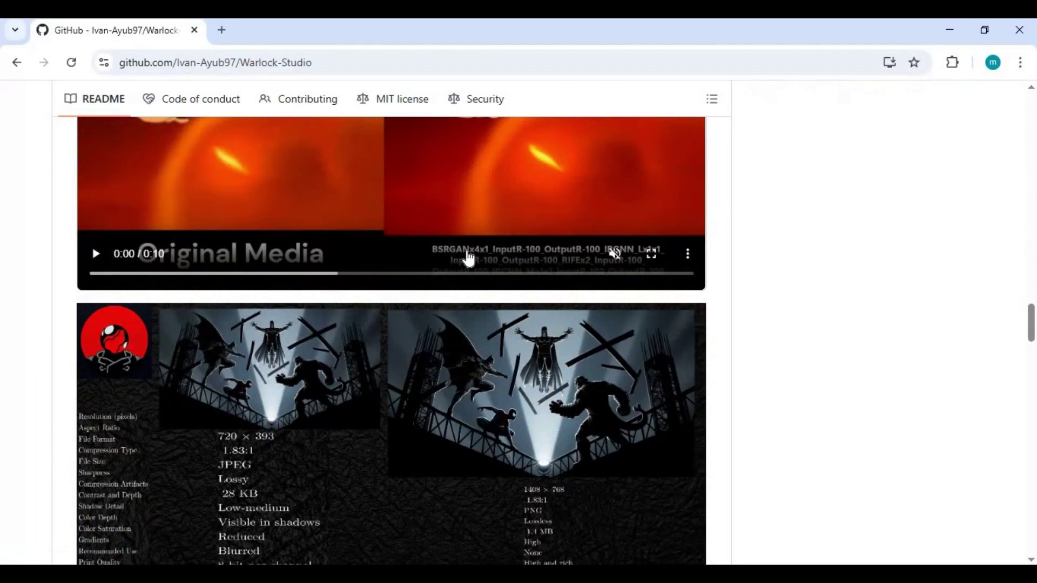
pyautogui.scroll(-1, 468, 255)
pyautogui.scroll(5, 468, 256)
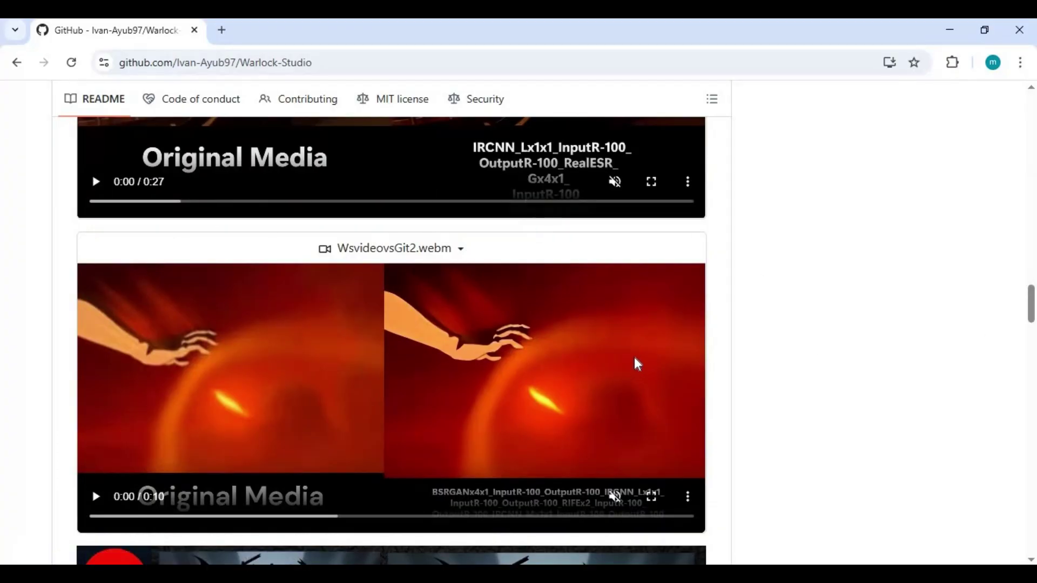
pyautogui.scroll(5, 635, 357)
pyautogui.scroll(8, 634, 358)
pyautogui.scroll(8, 635, 358)
pyautogui.scroll(6, 634, 357)
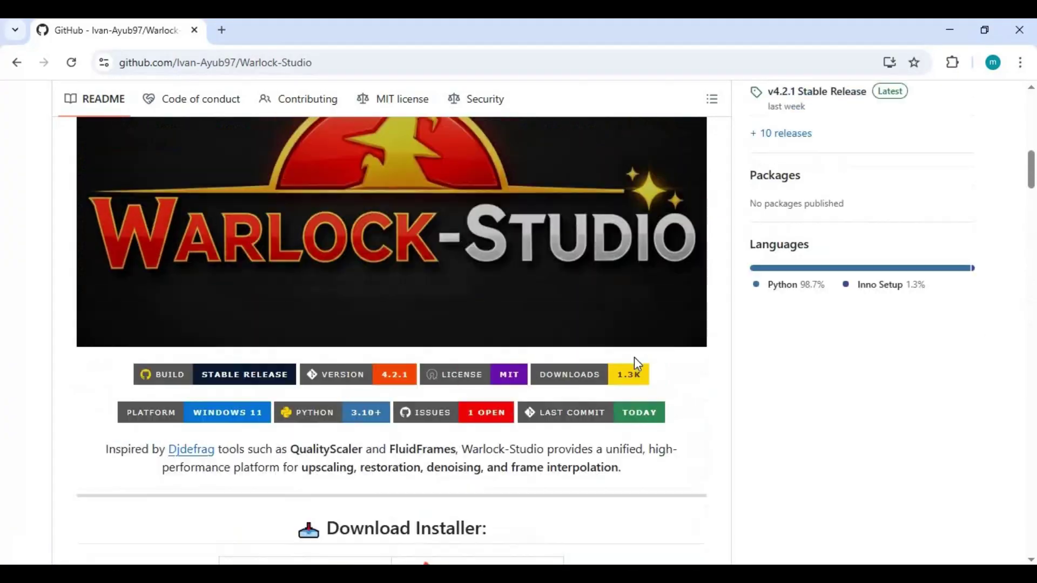
pyautogui.scroll(8, 633, 358)
pyautogui.scroll(5, 634, 357)
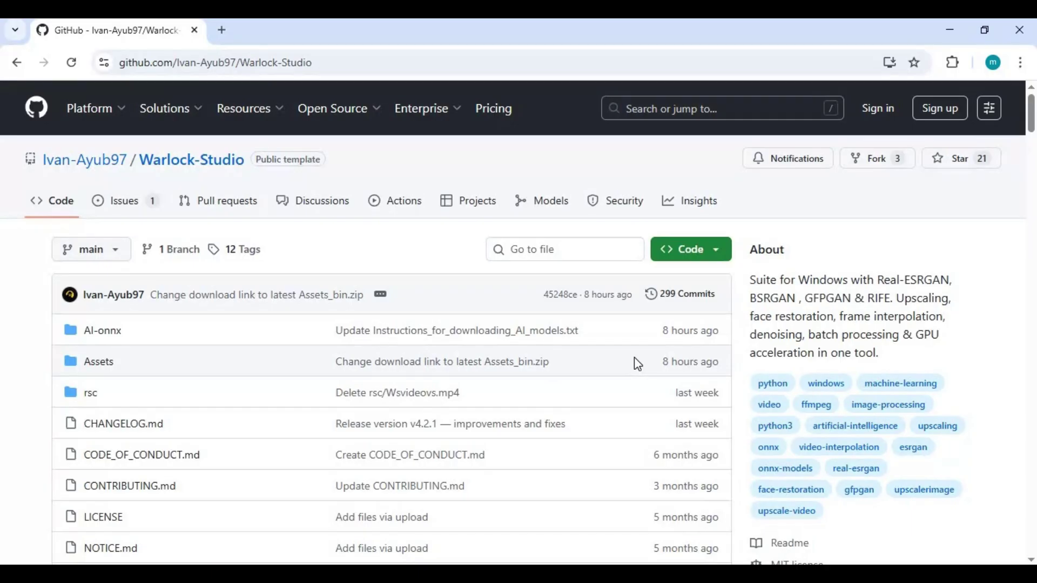
pyautogui.scroll(-3, 532, 341)
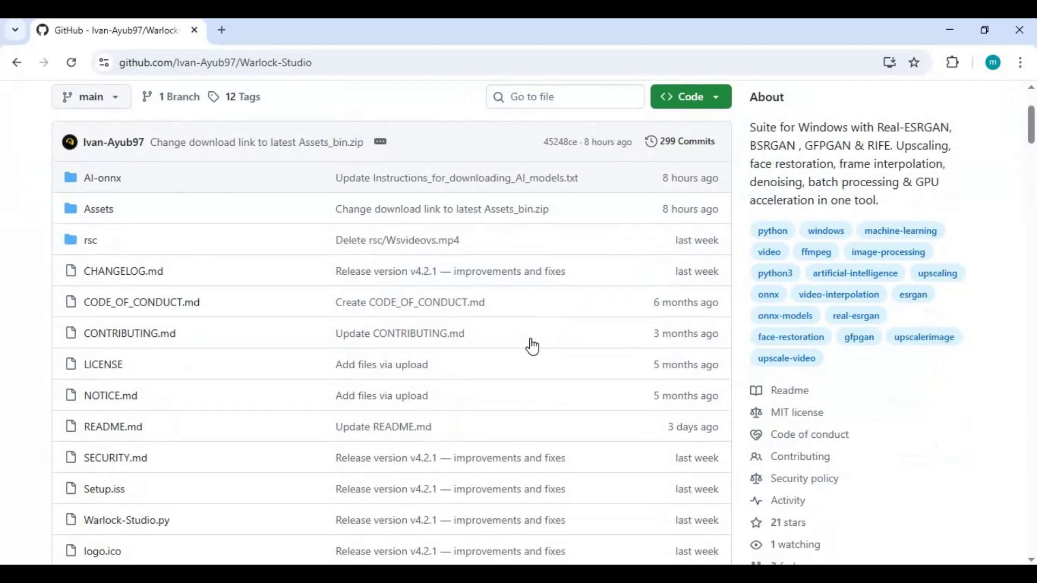
pyautogui.scroll(-5, 531, 342)
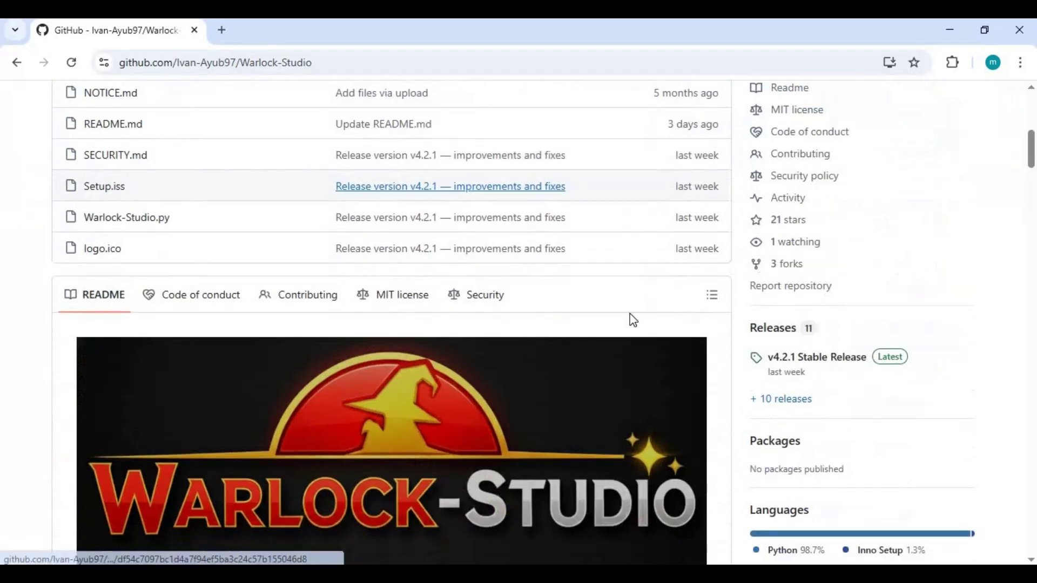
pyautogui.click(827, 360)
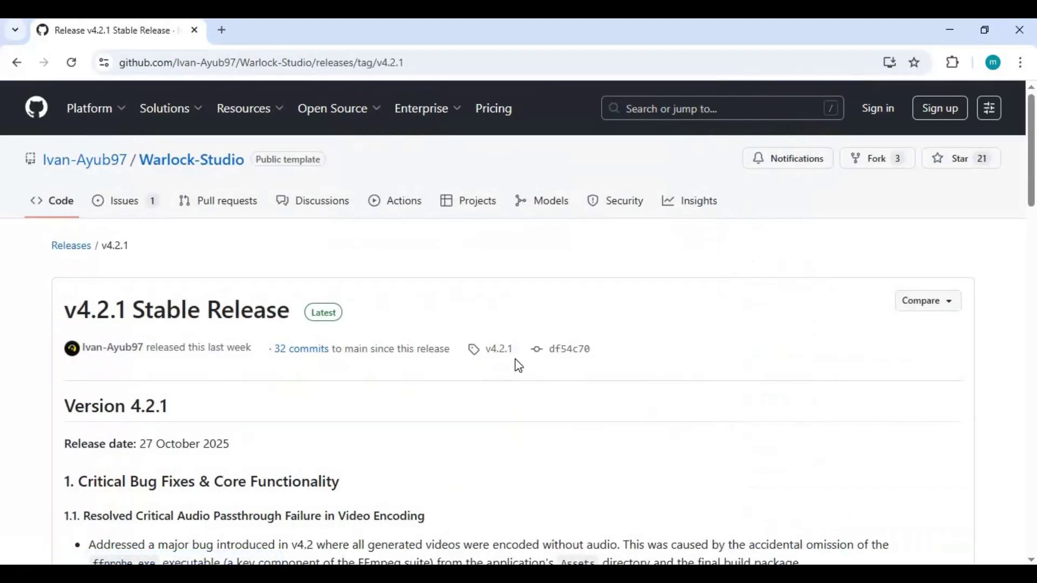
pyautogui.scroll(-4, 520, 365)
pyautogui.scroll(-4, 519, 365)
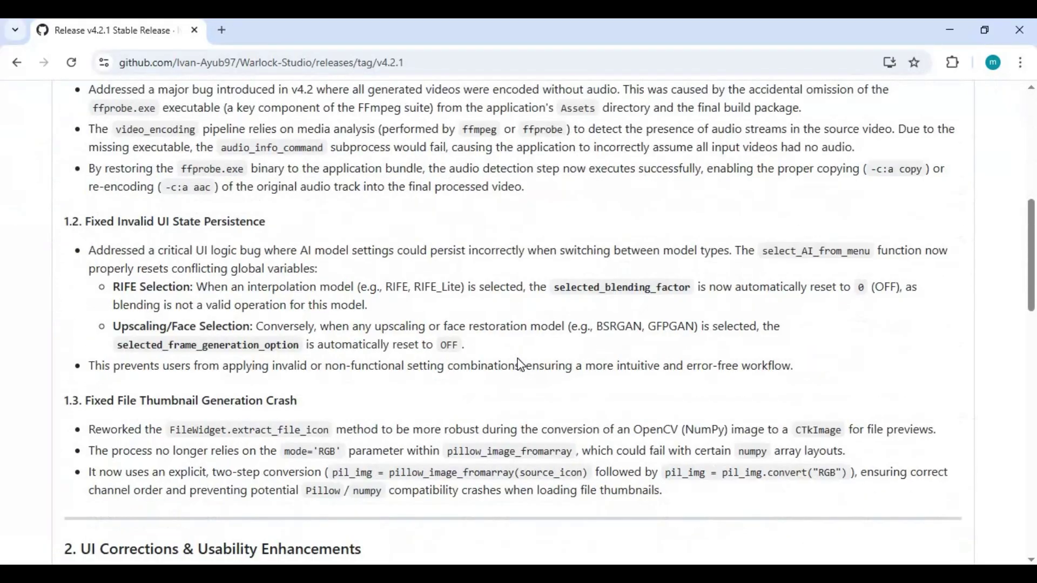
pyautogui.scroll(-4, 520, 365)
pyautogui.scroll(-4, 520, 365)
pyautogui.scroll(-3, 521, 365)
pyautogui.scroll(-4, 520, 365)
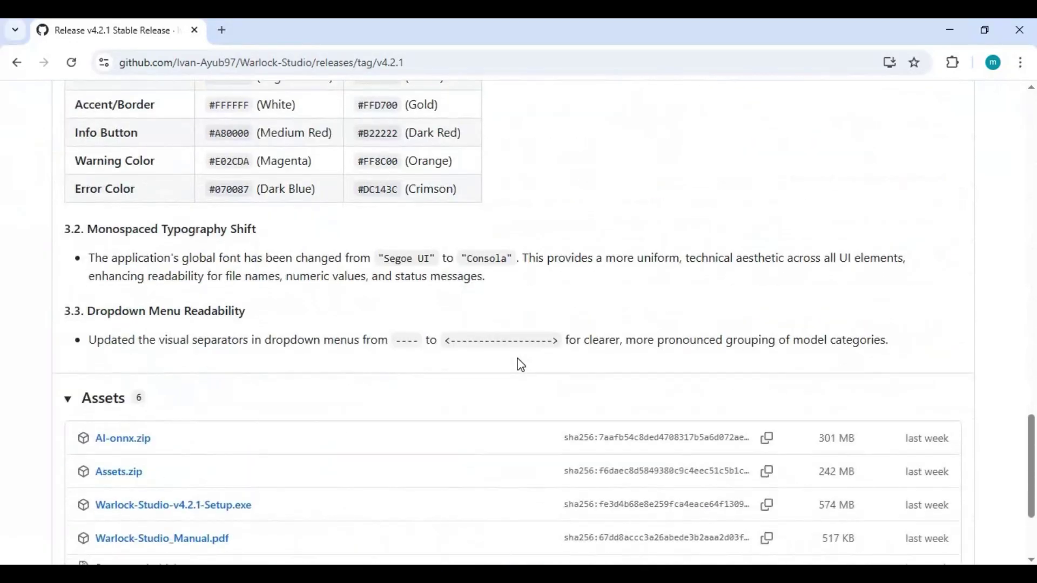
pyautogui.scroll(-3, 520, 364)
pyautogui.scroll(-1, 519, 365)
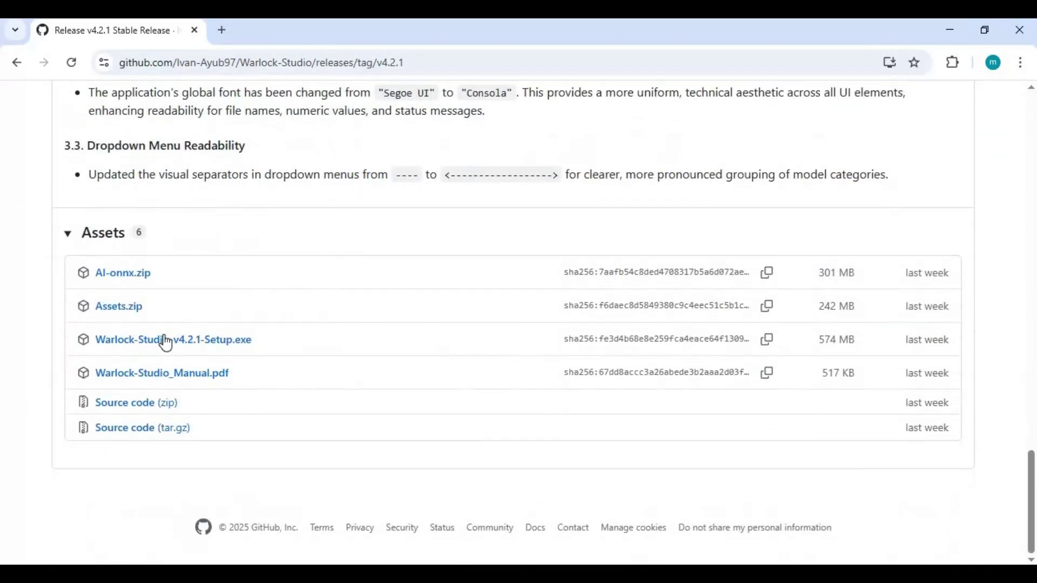
# Step: Download Warlock-Studio-v4.2.1-Setup.exe, Assets.zip and AI-onnx.zip, then run the installer from recent downloads
pyautogui.click(189, 345)
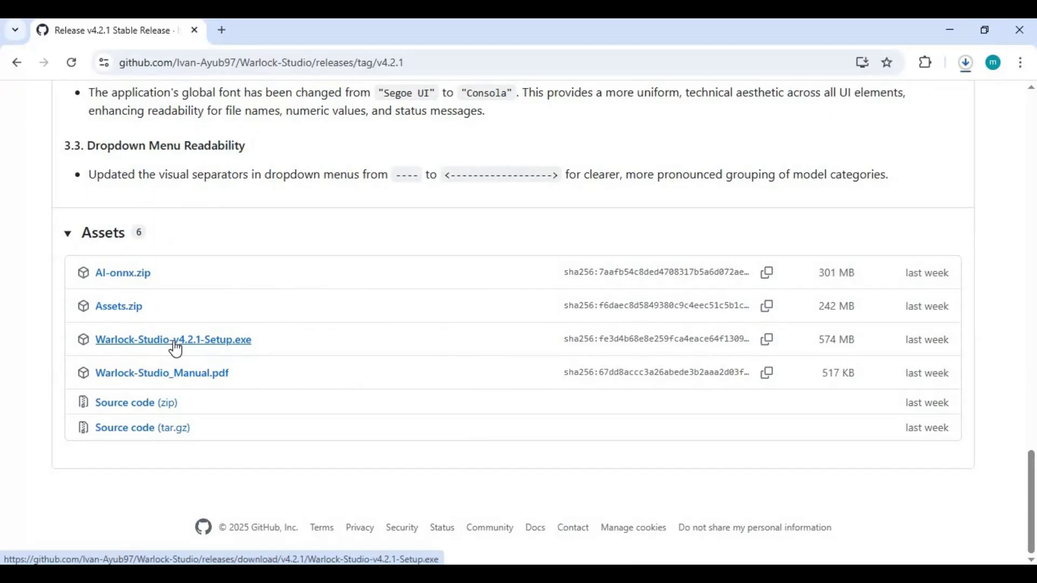
pyautogui.click(114, 311)
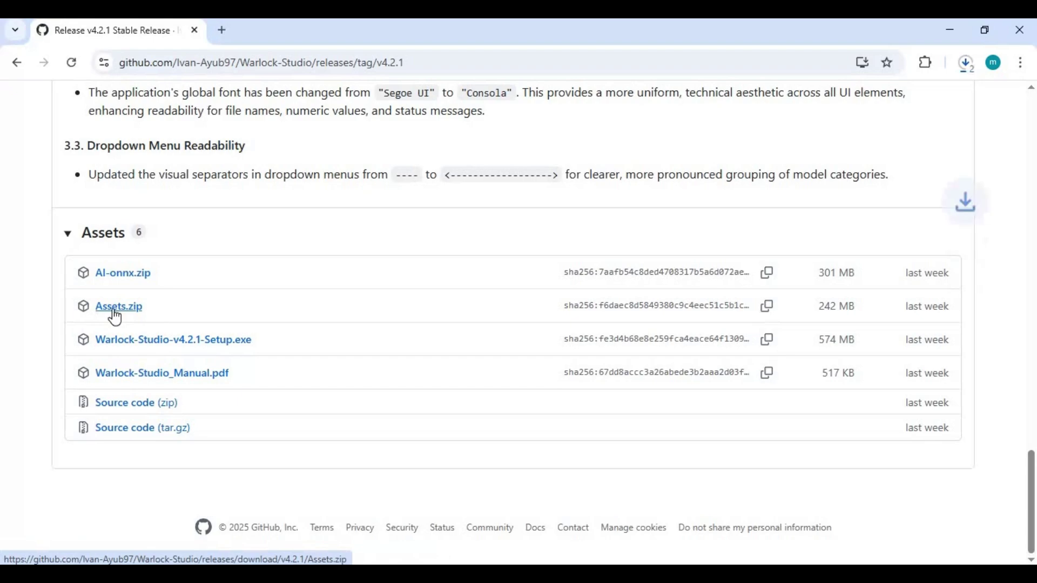
pyautogui.click(124, 275)
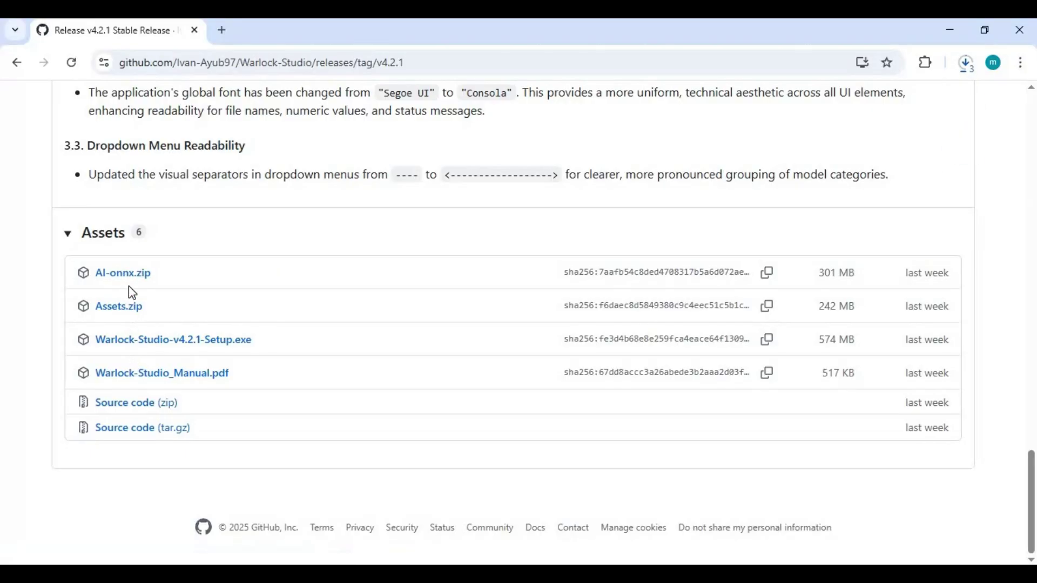
pyautogui.click(966, 63)
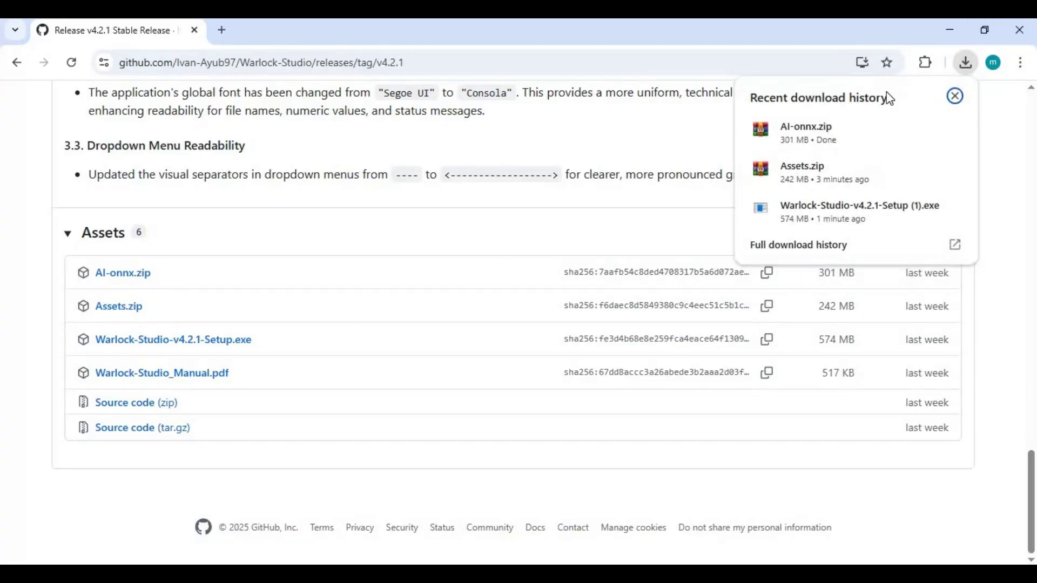
pyautogui.moveTo(854, 211)
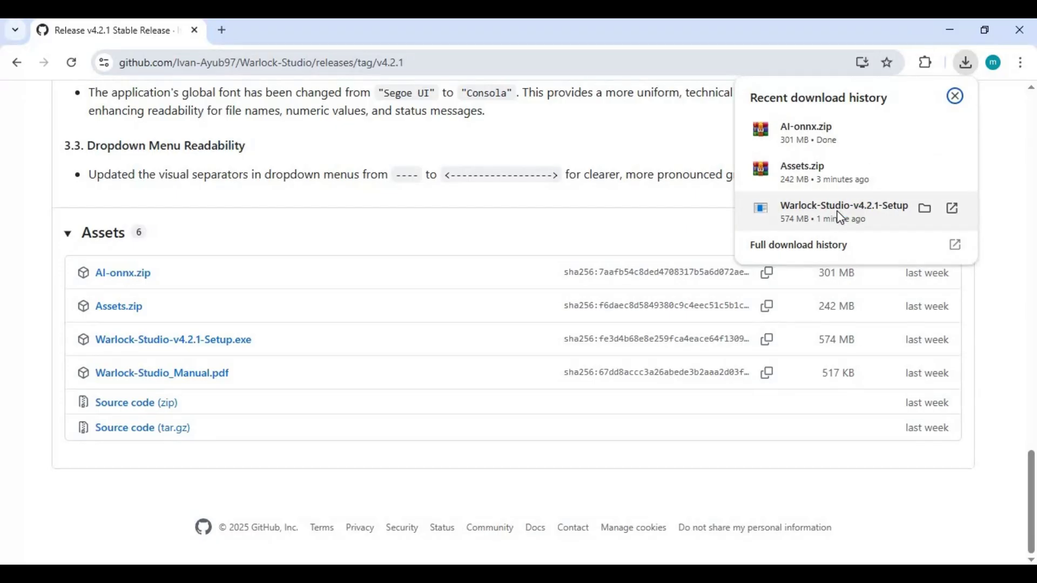
pyautogui.click(841, 211)
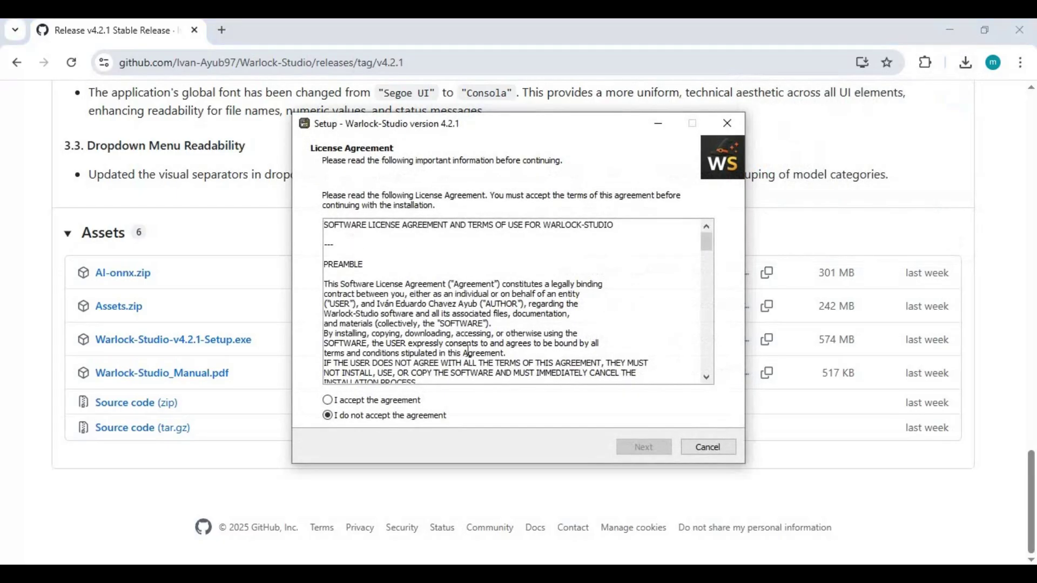
# Step: Focus the setup wizard and back out of the exit prompt to keep installing
pyautogui.click(396, 400)
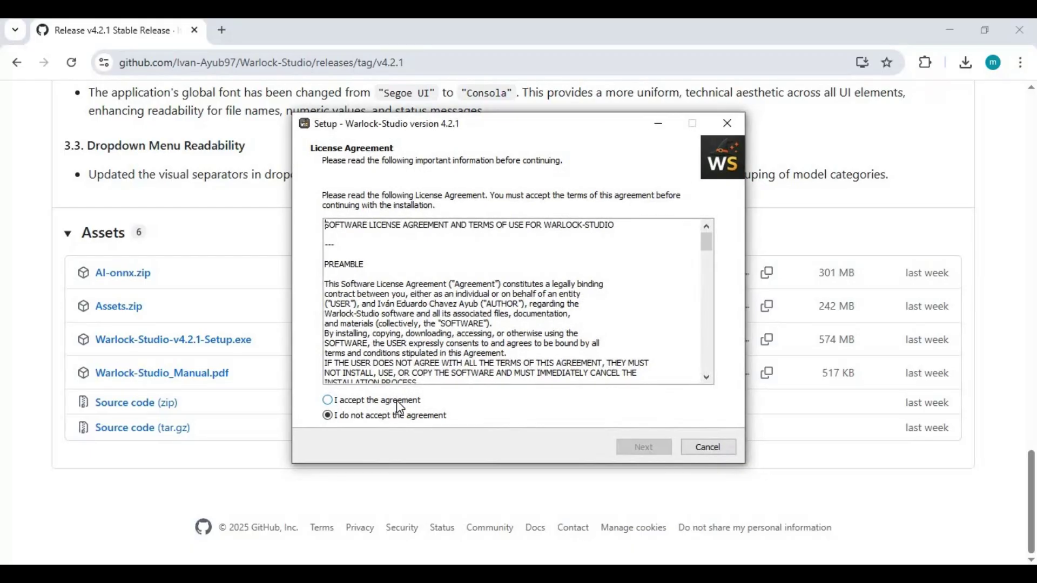
pyautogui.click(713, 448)
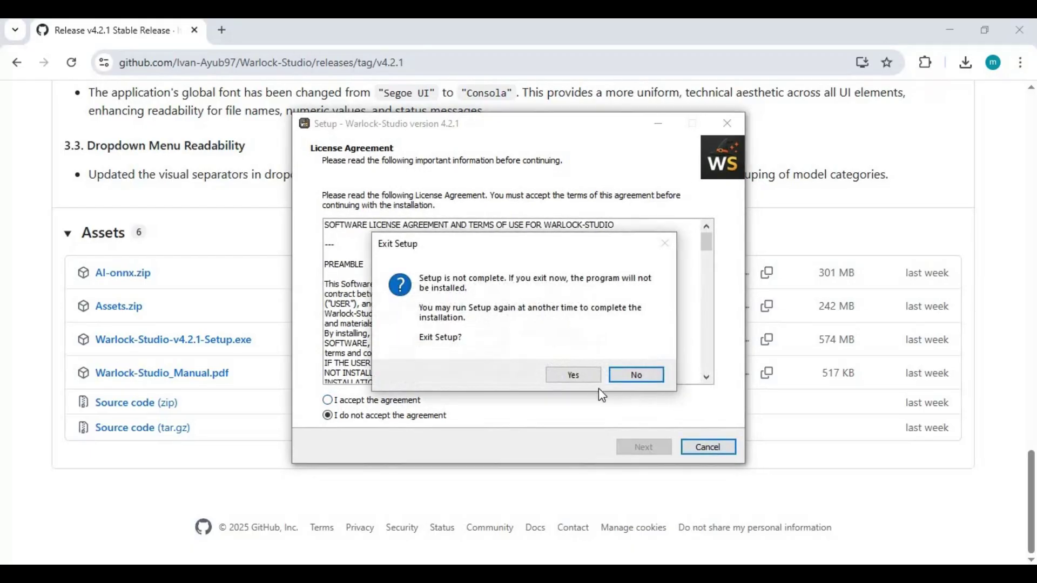
pyautogui.click(636, 374)
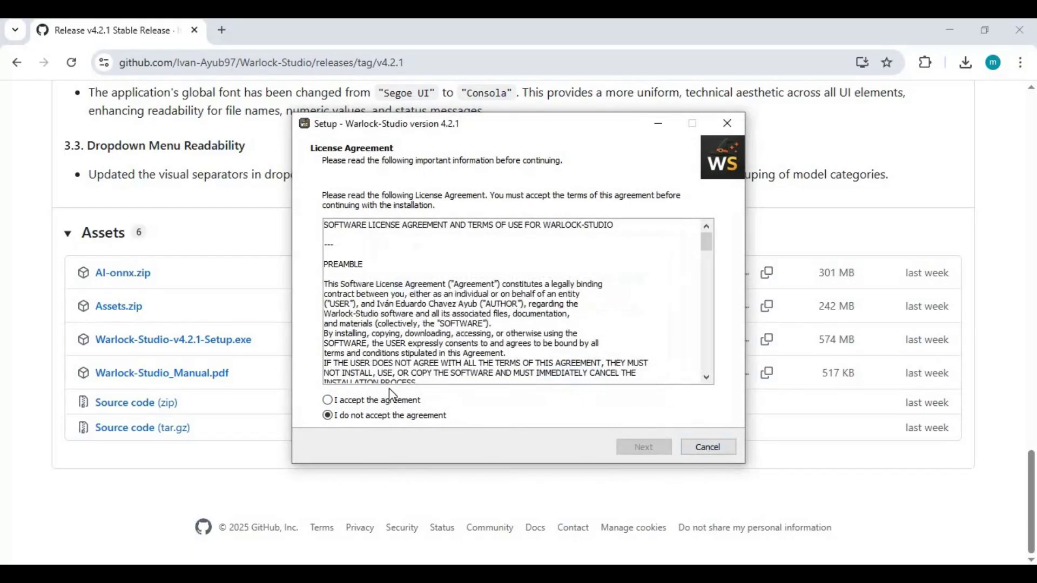
# Step: Accept the license, keep default install and Start Menu locations, add a desktop shortcut, and install
pyautogui.click(327, 401)
pyautogui.click(643, 448)
pyautogui.click(643, 447)
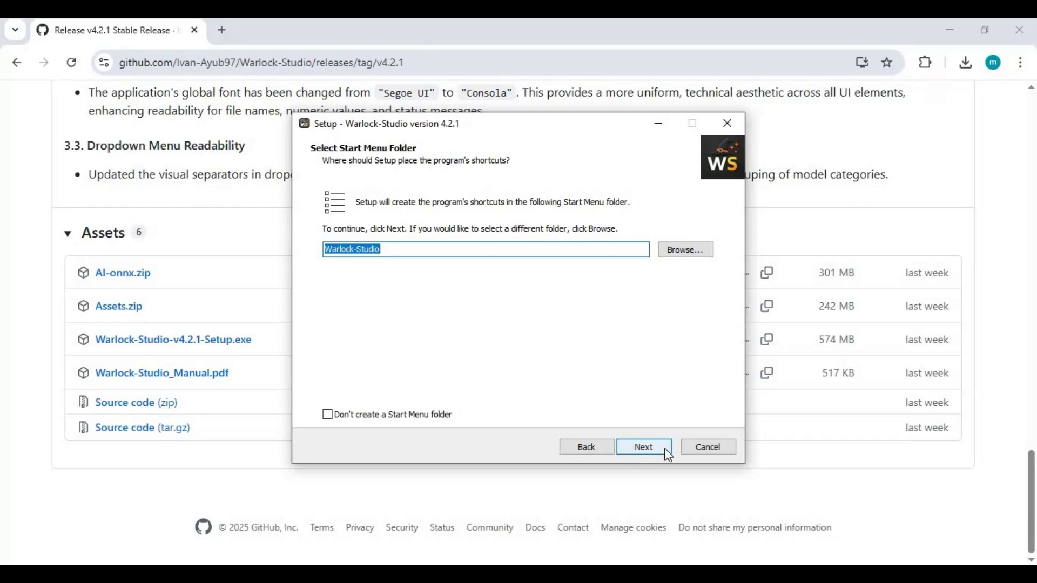
pyautogui.click(666, 444)
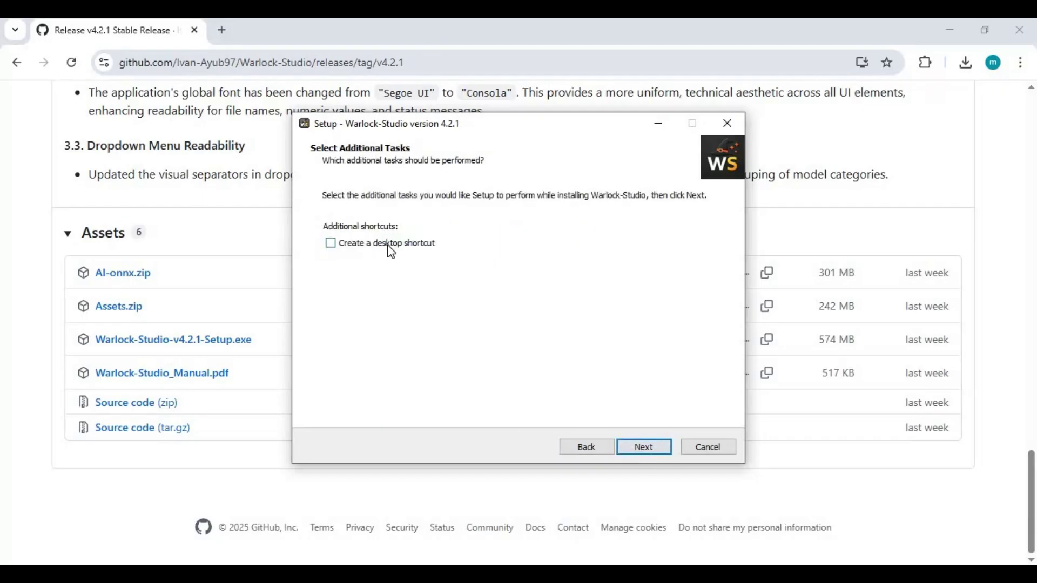
pyautogui.click(331, 244)
pyautogui.click(643, 447)
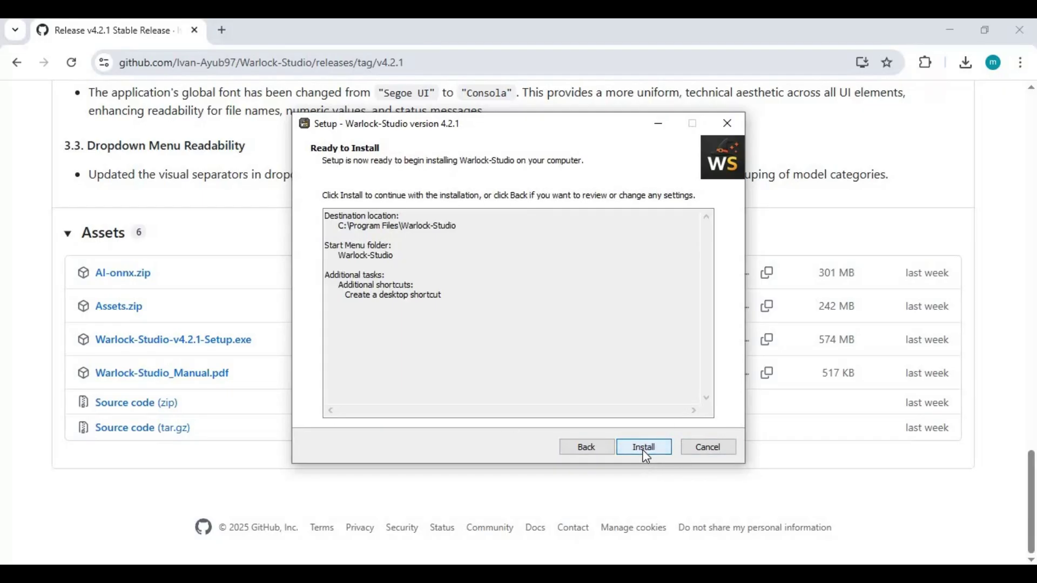
pyautogui.click(643, 447)
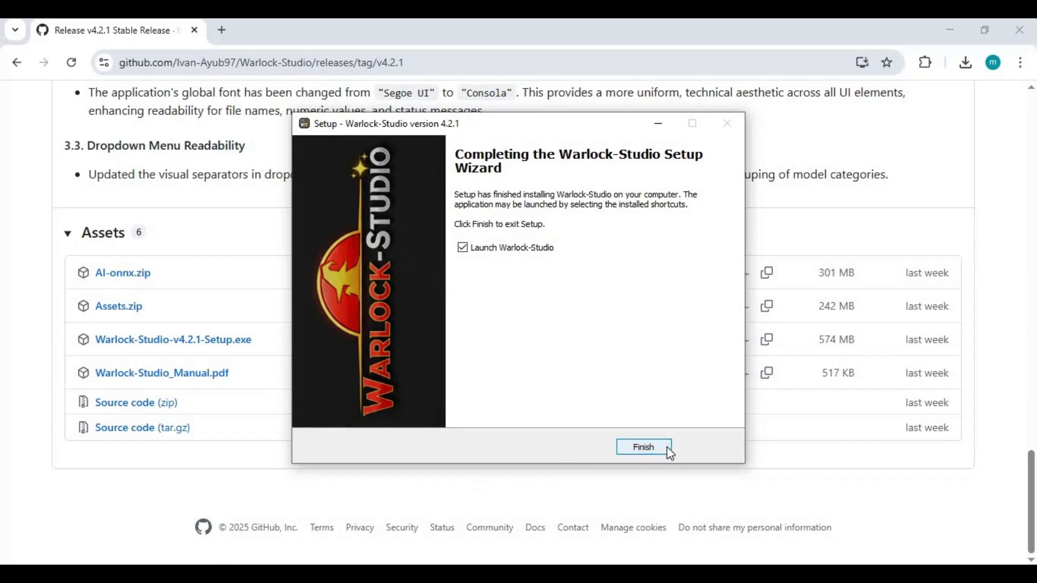
# Step: Finish the setup wizard with Launch Warlock-Studio enabled
pyautogui.click(644, 447)
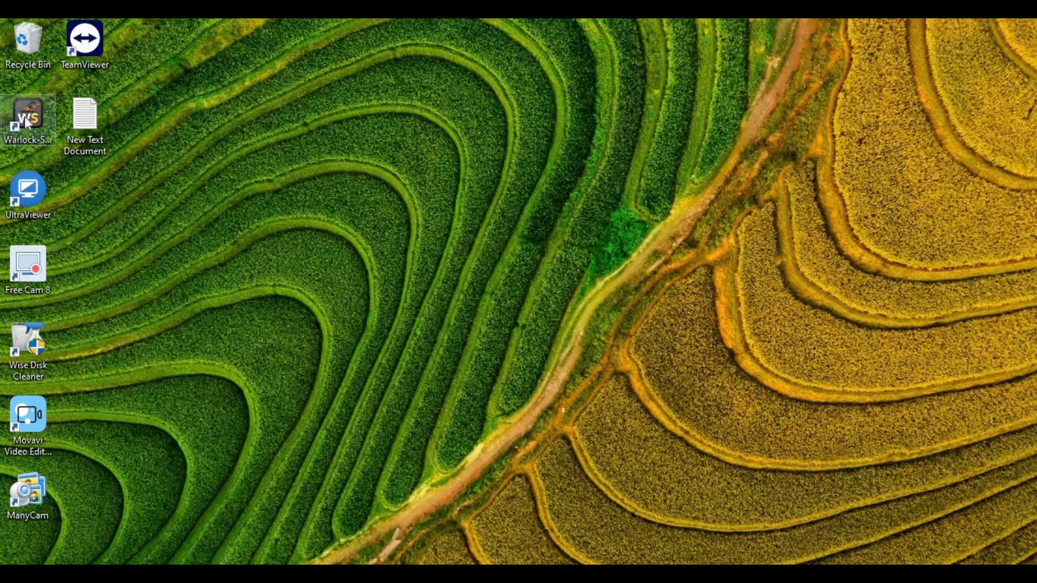
# Step: Relaunch Warlock-Studio from its desktop shortcut and select the RealESR_Gx4 AI model
pyautogui.click(23, 117)
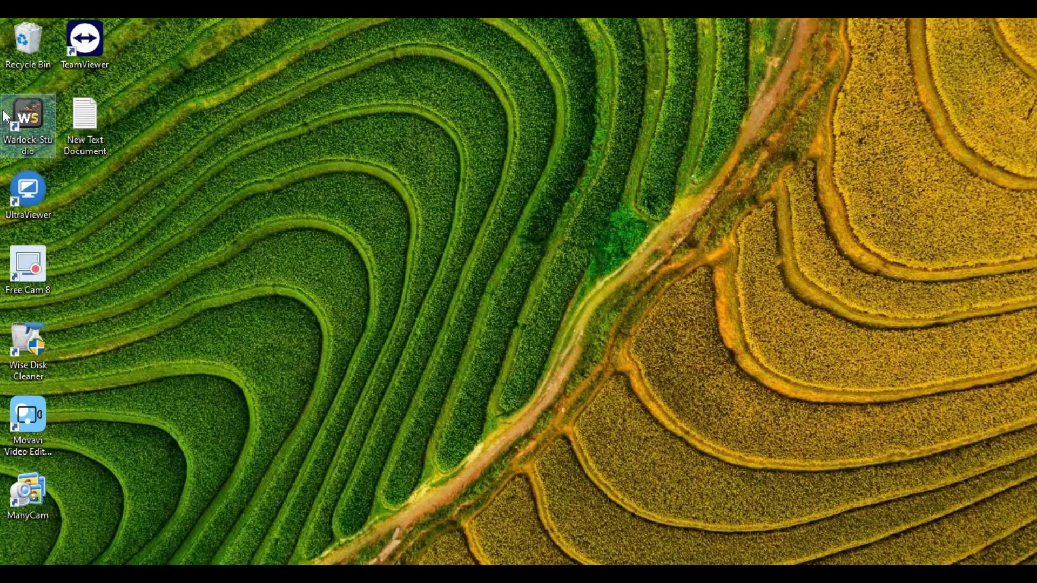
pyautogui.doubleClick(23, 115)
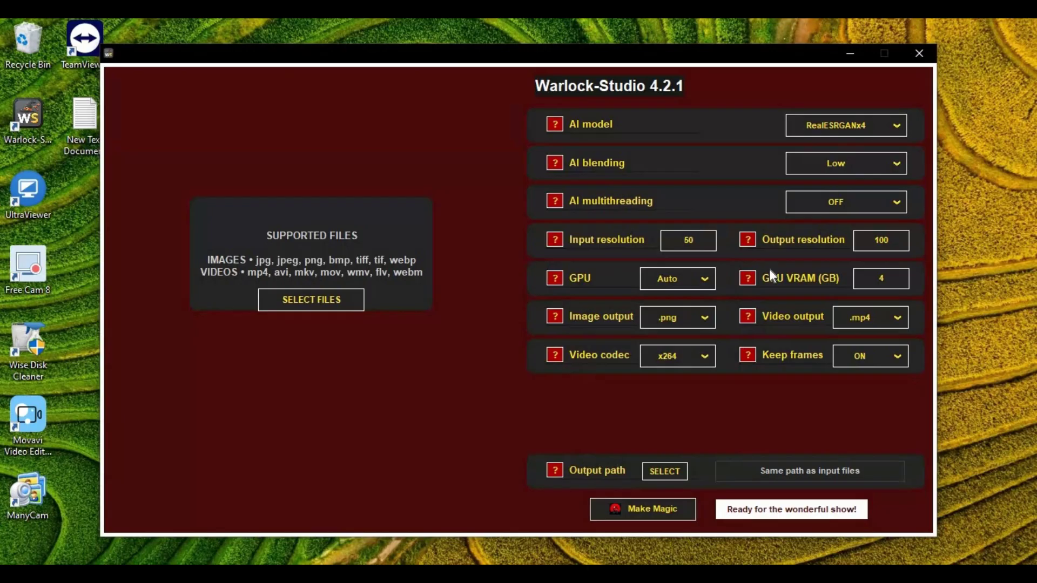
pyautogui.click(853, 128)
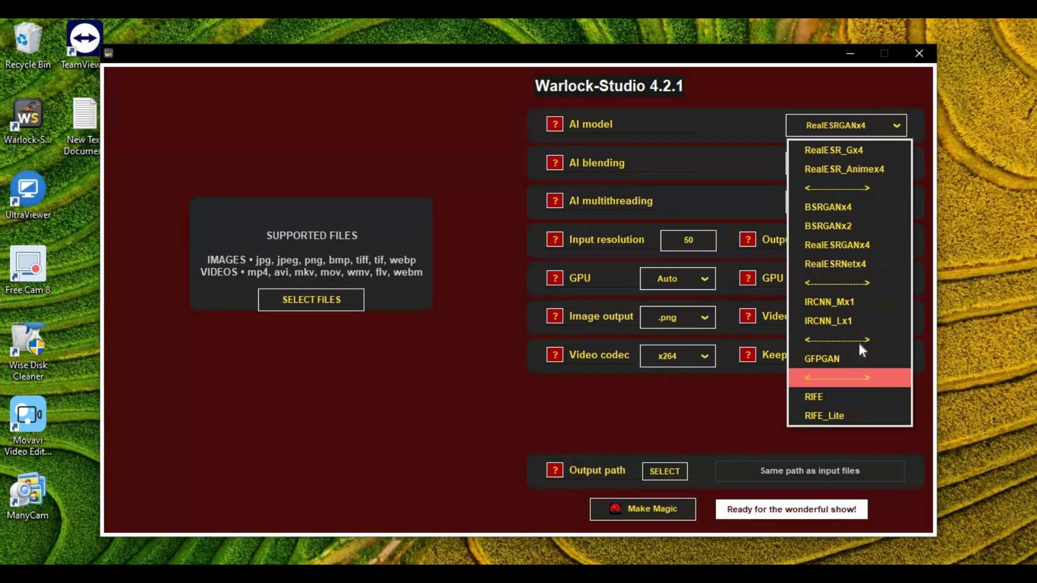
pyautogui.click(845, 154)
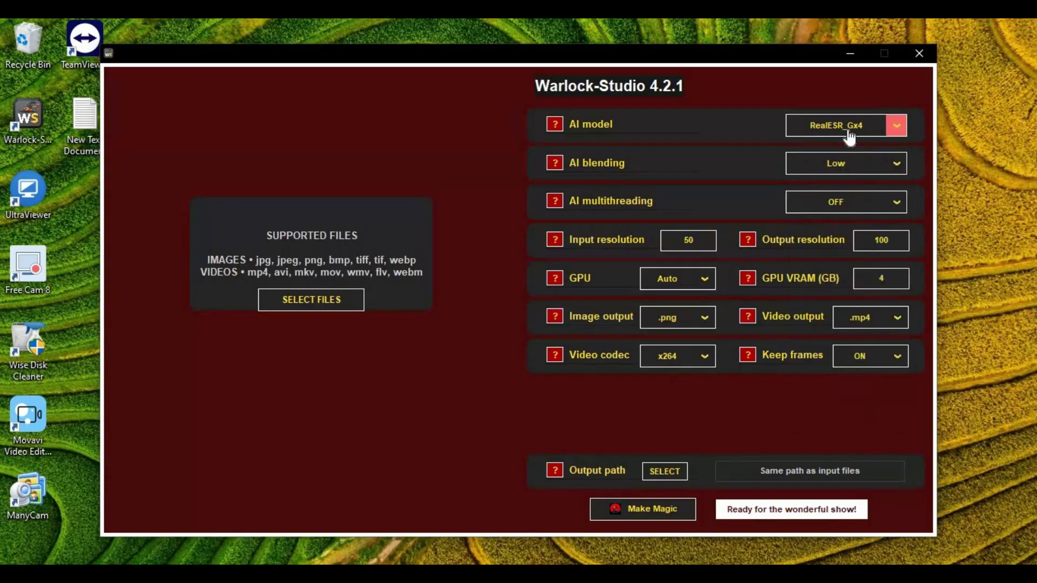
# Step: Load the video, set AI blending to Medium, keep multithreading OFF, and select input resolution 50
pyautogui.click(312, 300)
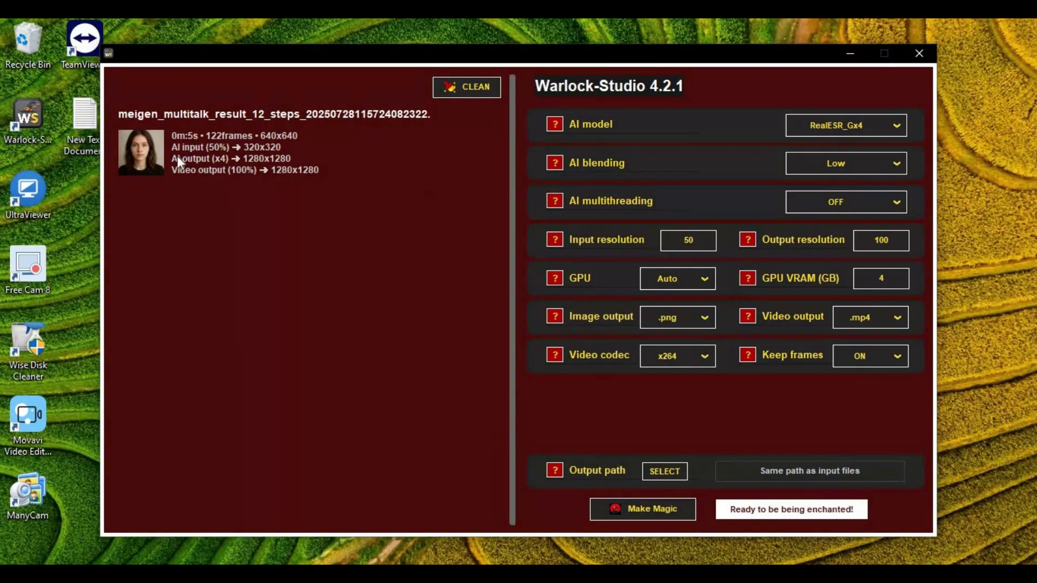
pyautogui.click(896, 163)
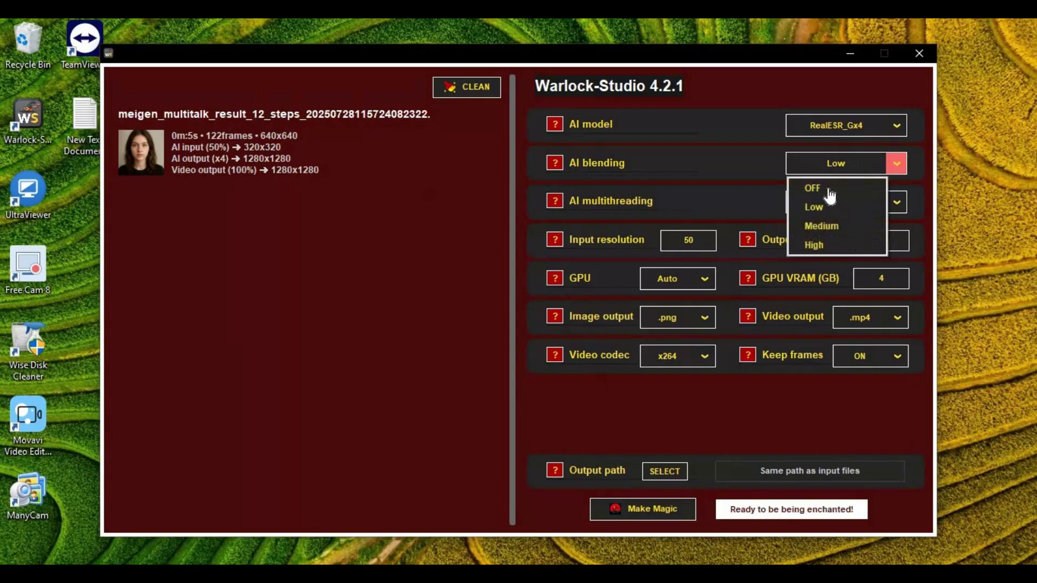
pyautogui.click(826, 225)
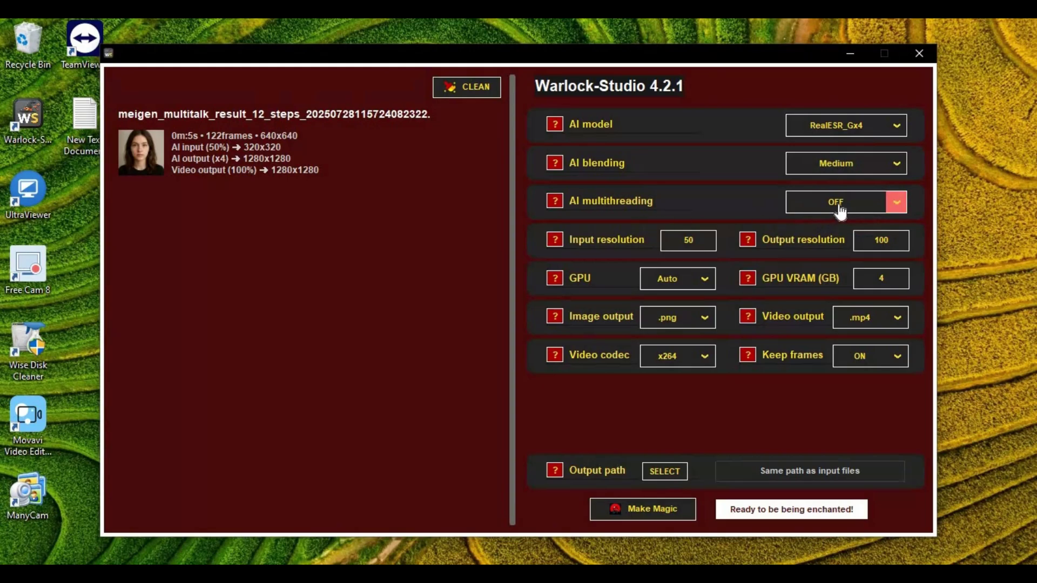
pyautogui.click(835, 201)
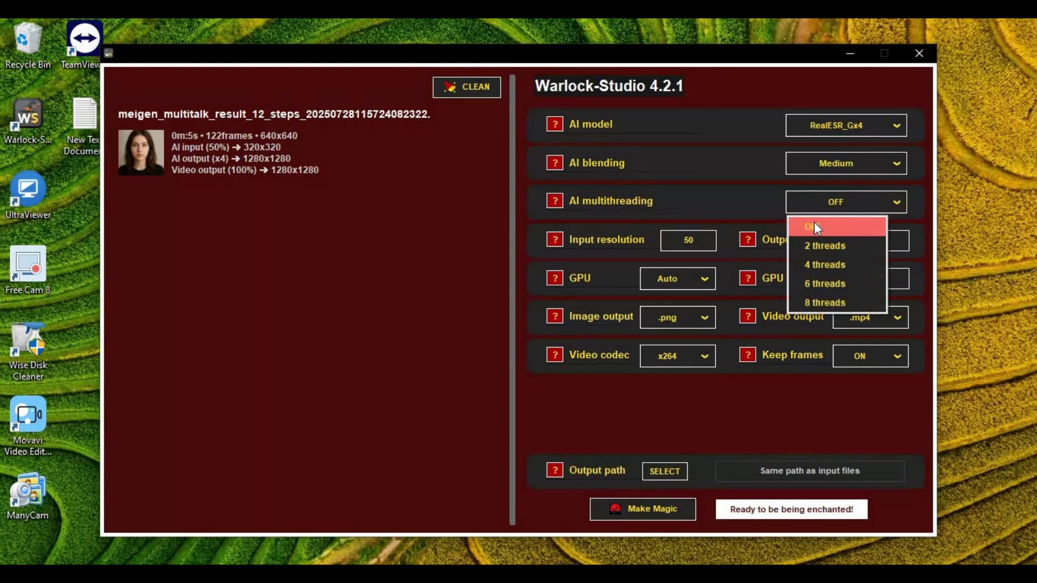
pyautogui.click(814, 226)
pyautogui.doubleClick(688, 240)
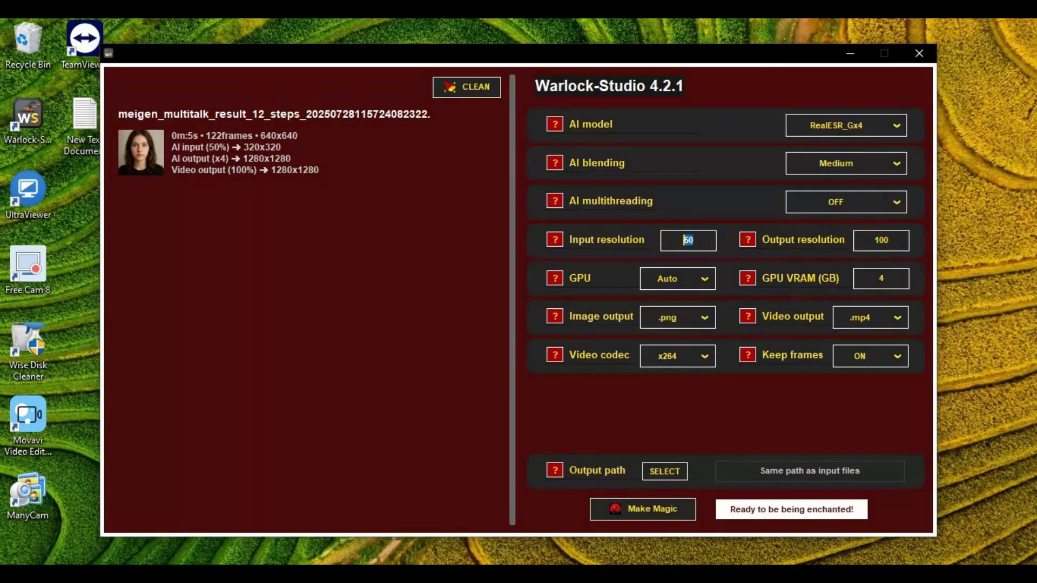
# Step: Keep GPU on Auto, .png as image output, and x264 as the video codec
pyautogui.click(693, 279)
pyautogui.click(680, 303)
pyautogui.click(703, 317)
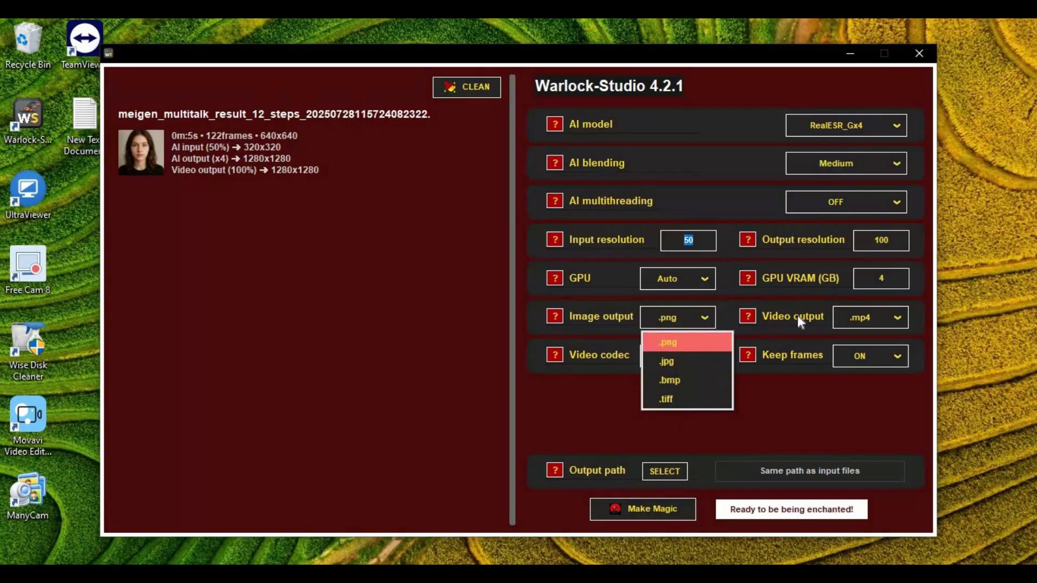
pyautogui.click(677, 341)
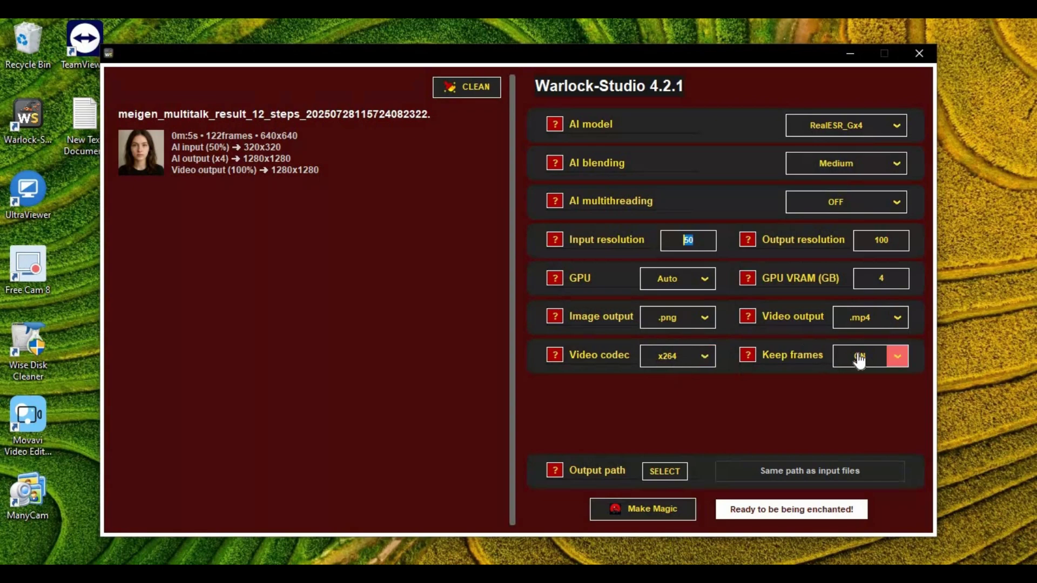
pyautogui.click(704, 356)
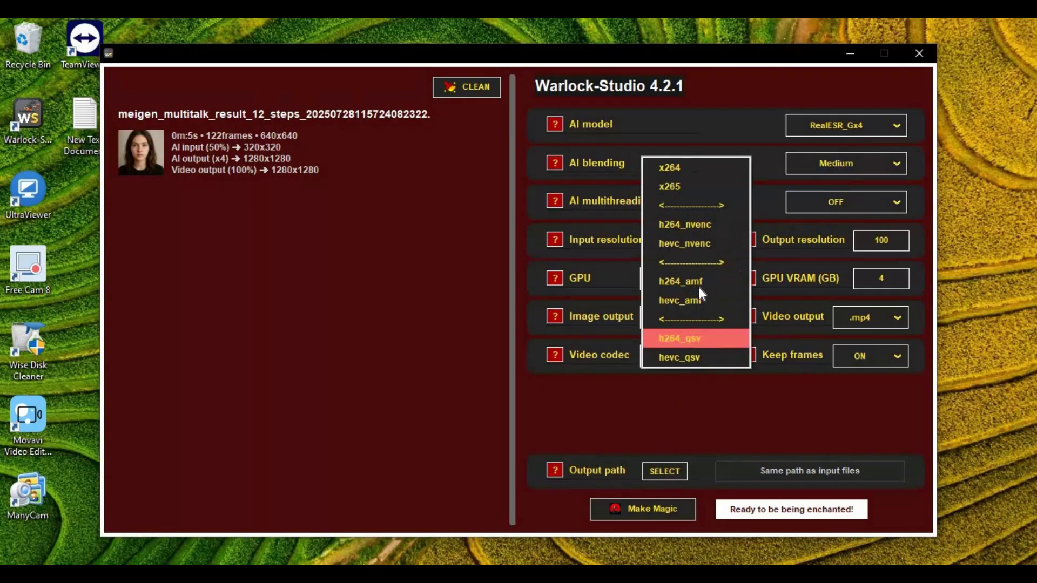
pyautogui.click(695, 430)
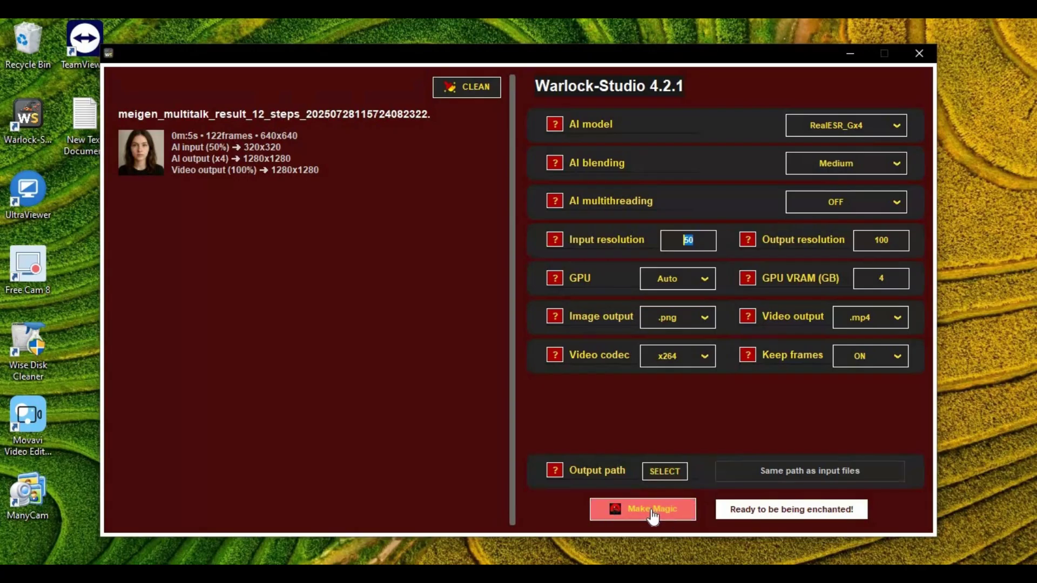
# Step: Start Make Magic upscaling on the loaded 640x640 video
pyautogui.click(648, 512)
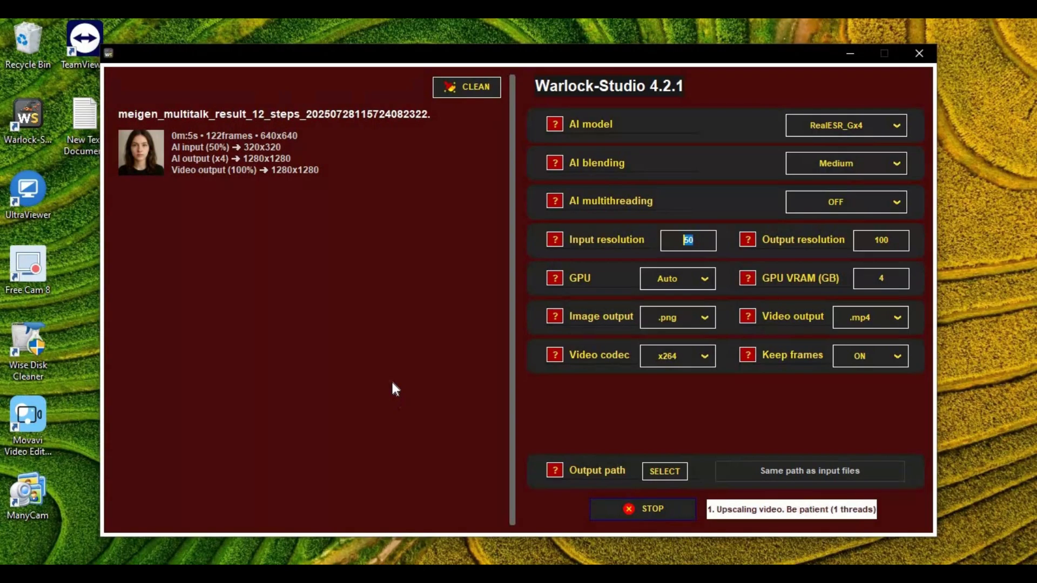